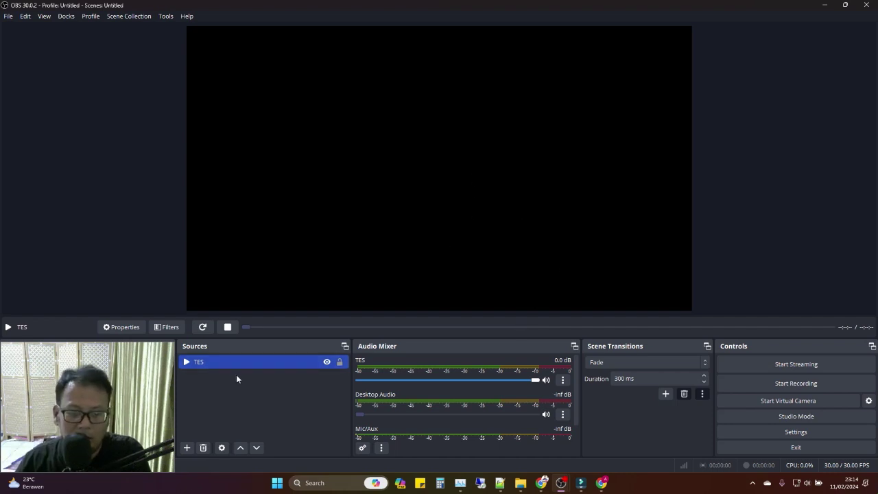
left_click(187, 448)
mouse_move(210, 438)
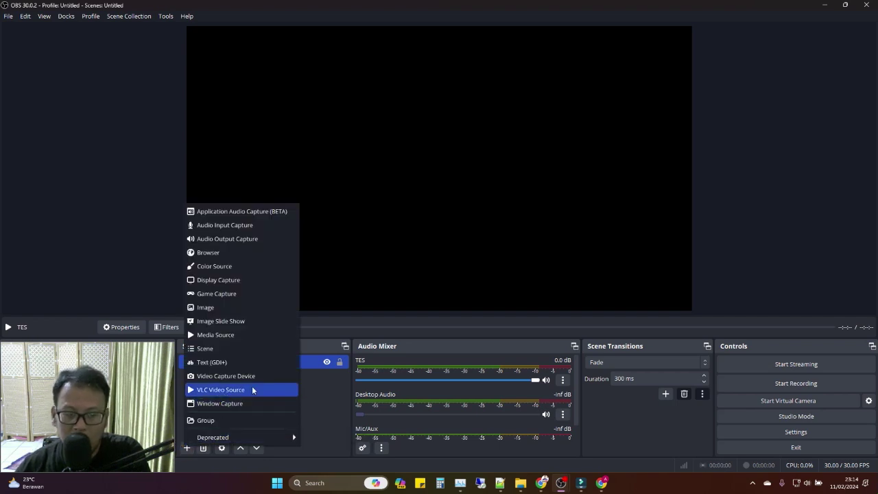
left_click(244, 334)
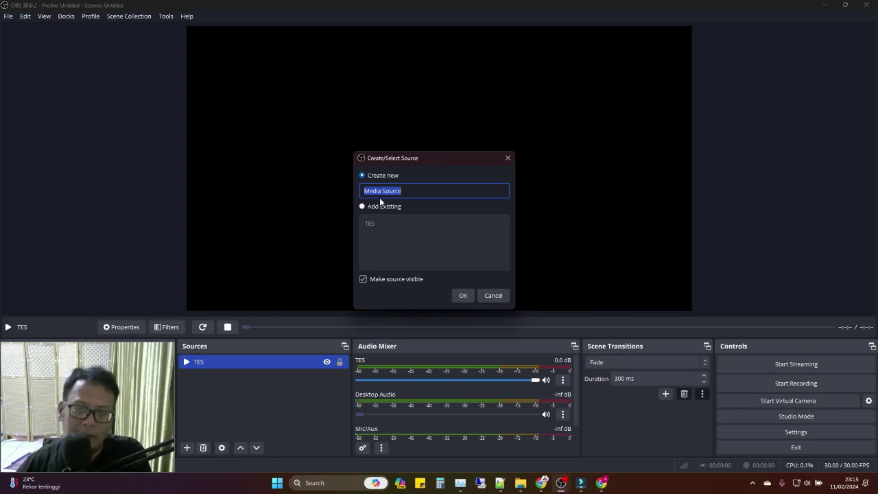
left_click(494, 296)
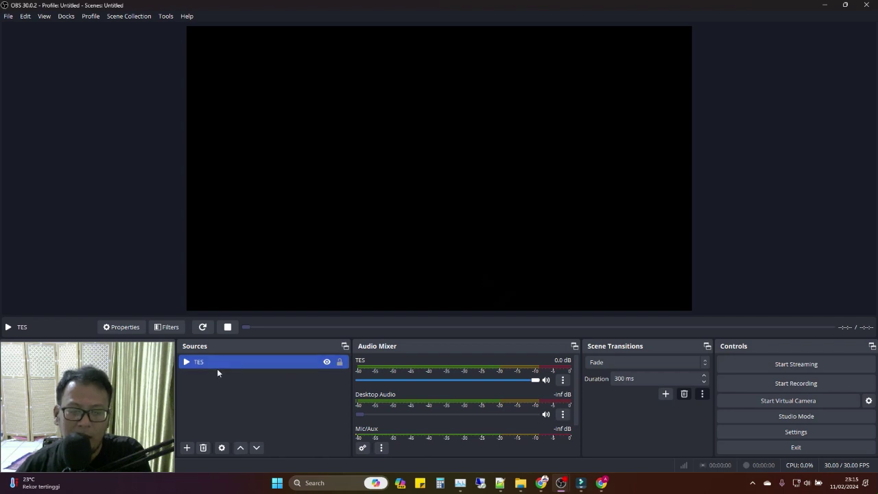
- Set 20 CH SHOLAWAT.mp4 from the Desktop as the local file of the TES media source, keeping Loop enabled
left_click(221, 449)
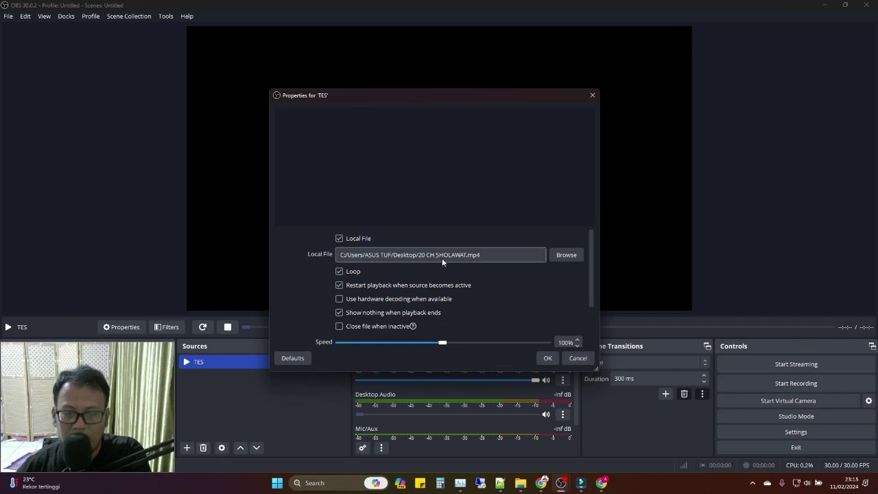
left_click(569, 255)
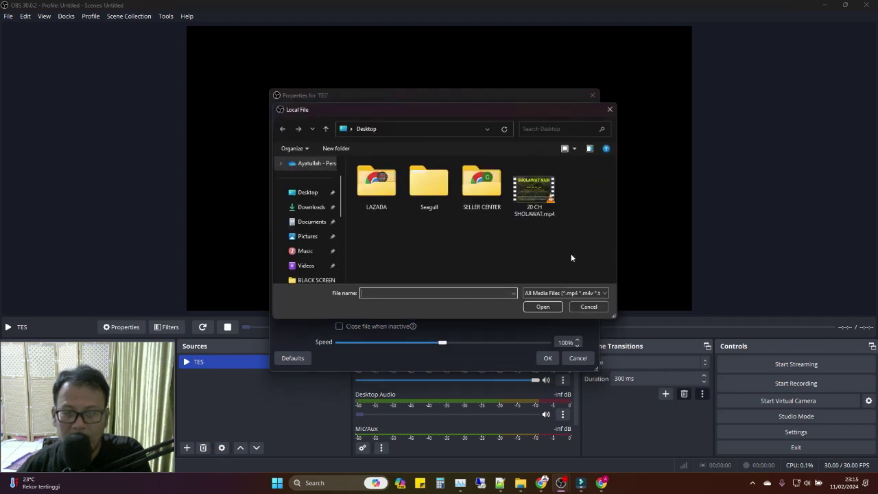
left_click(539, 202)
left_click(547, 307)
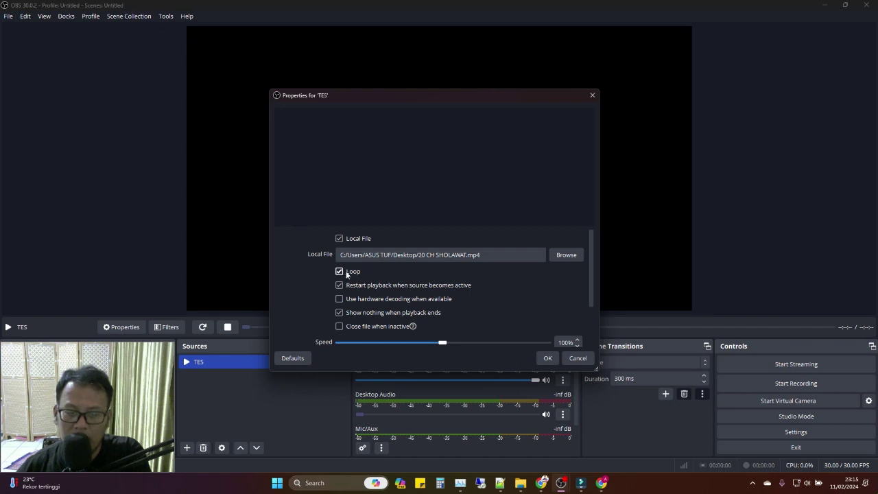
left_click(549, 358)
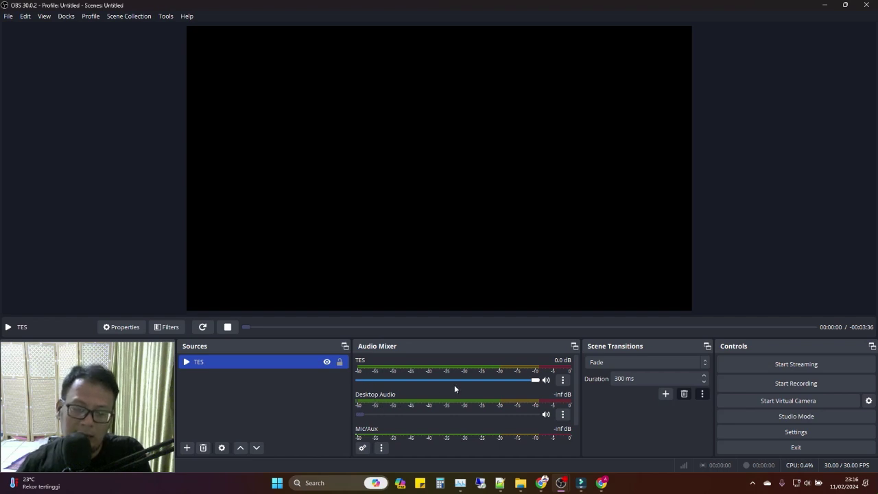
left_click(359, 414)
left_click(562, 414)
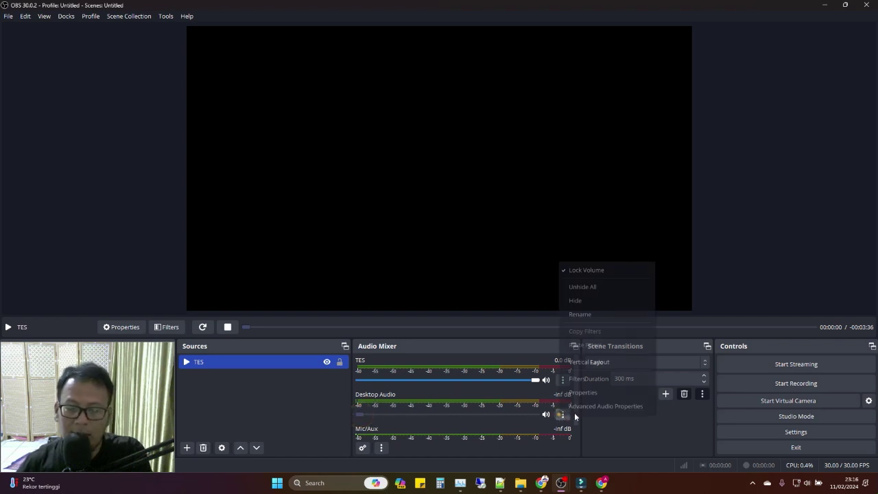
left_click(471, 341)
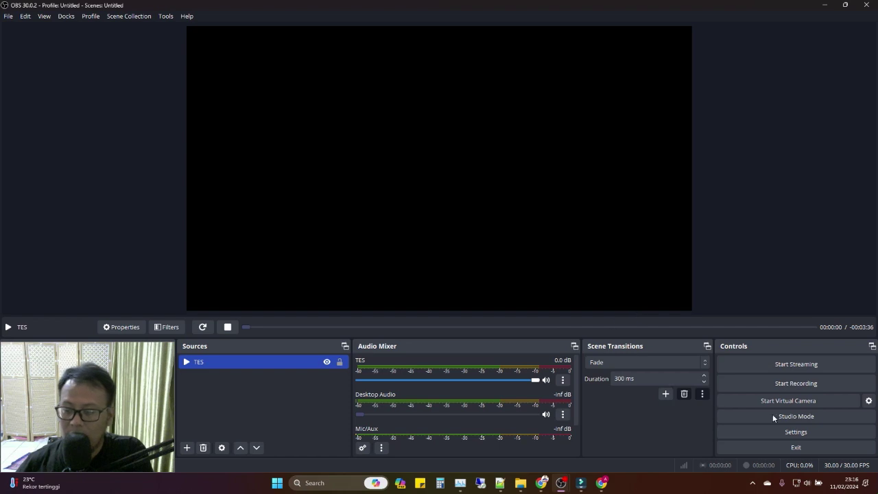
- Open the Stream settings, choose to use a stream key, and select the existing key for replacement
left_click(809, 432)
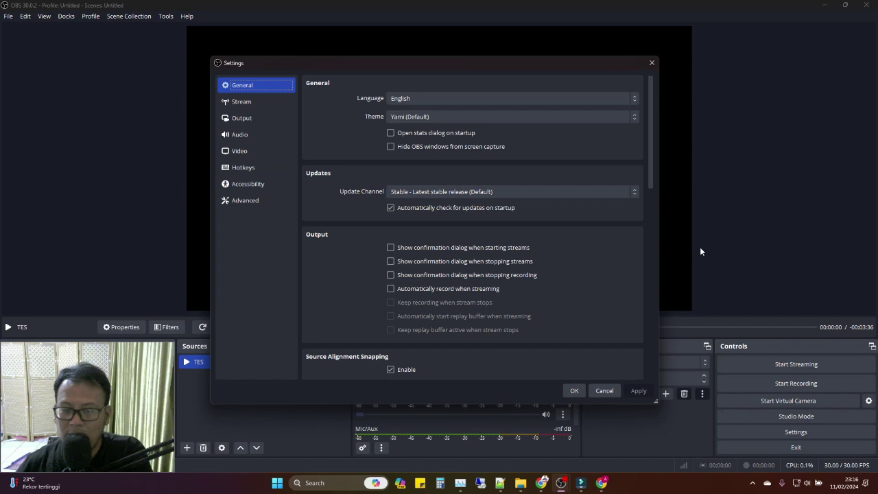
left_click(256, 101)
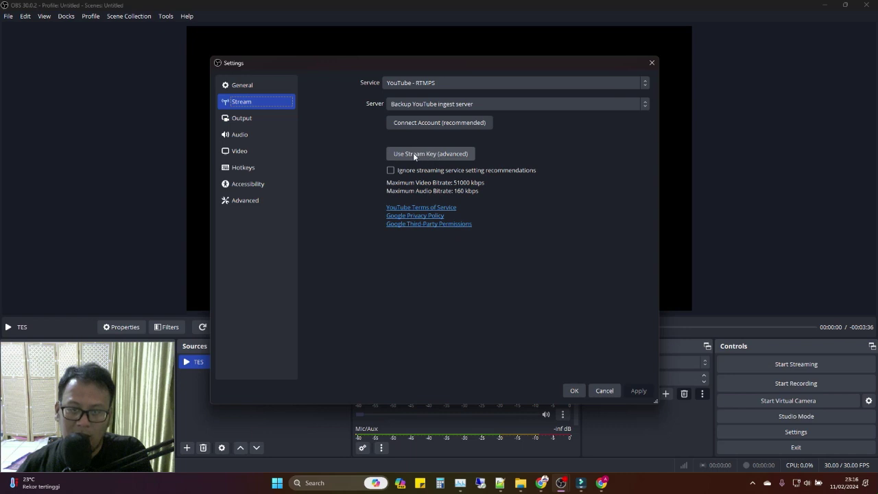
left_click(456, 155)
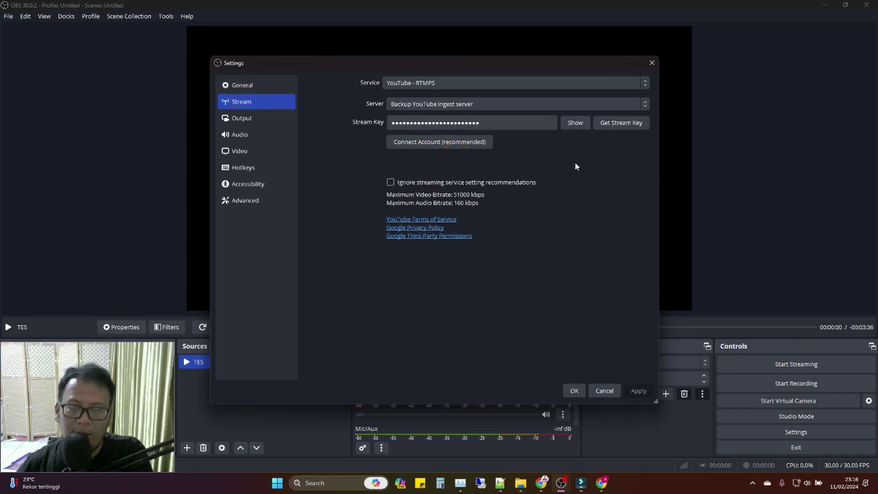
double_click(488, 123)
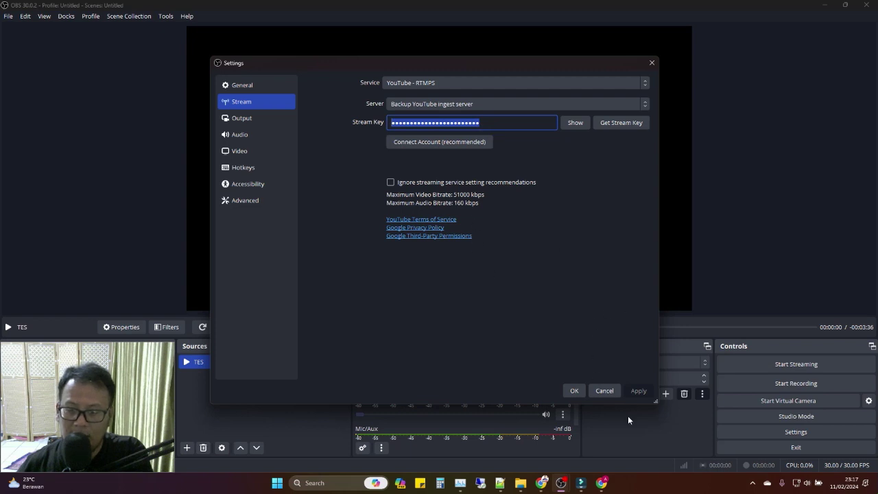
- Switch to YouTube Studio in Chrome and start scheduling a new live stream without reusing previous settings
left_click(602, 483)
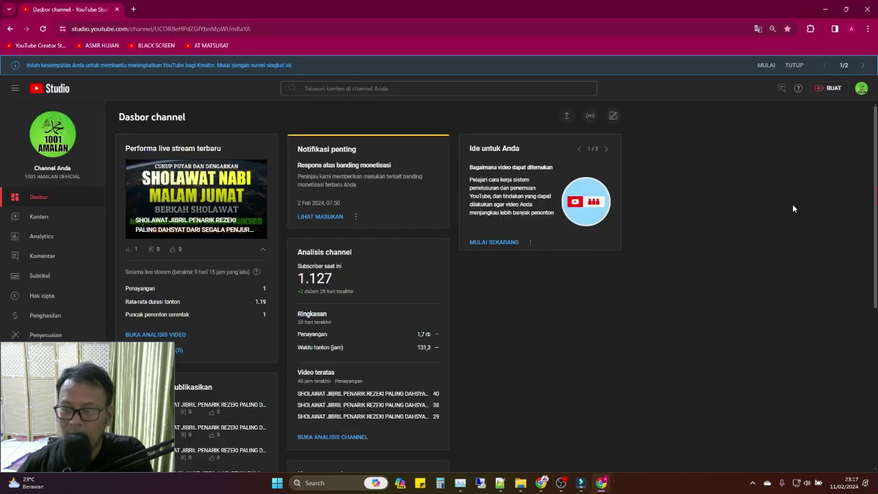
left_click(824, 86)
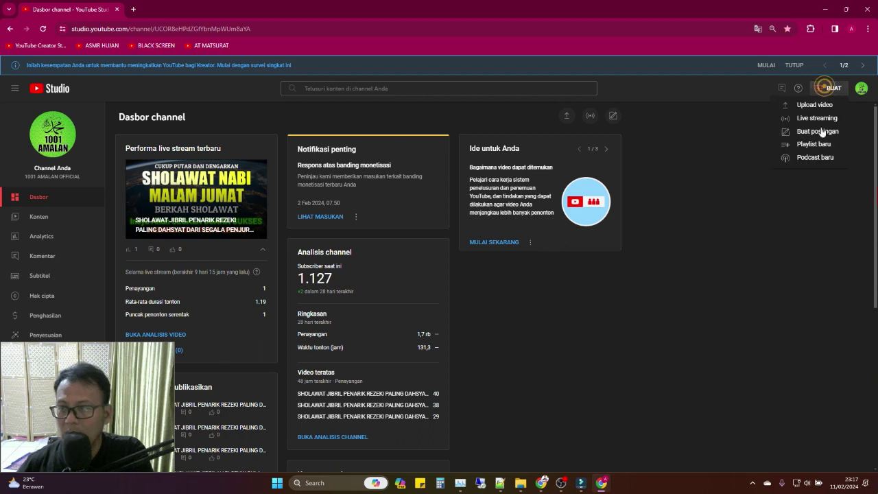
left_click(817, 119)
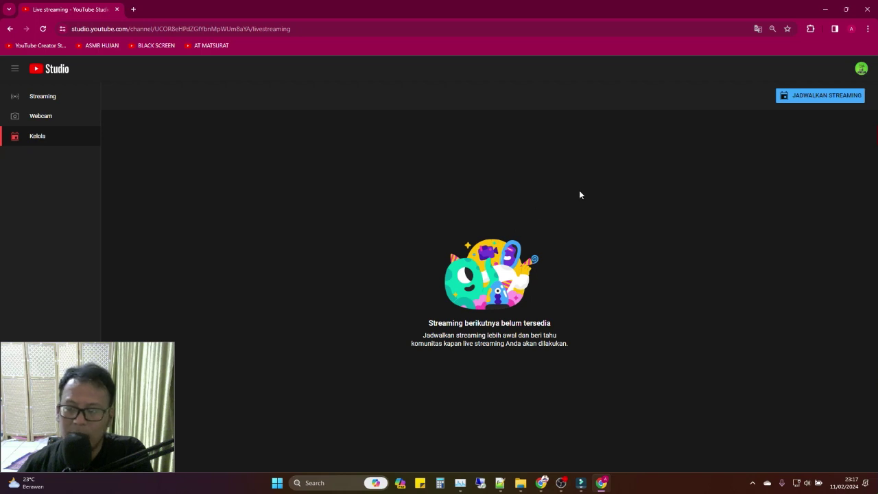
left_click(801, 105)
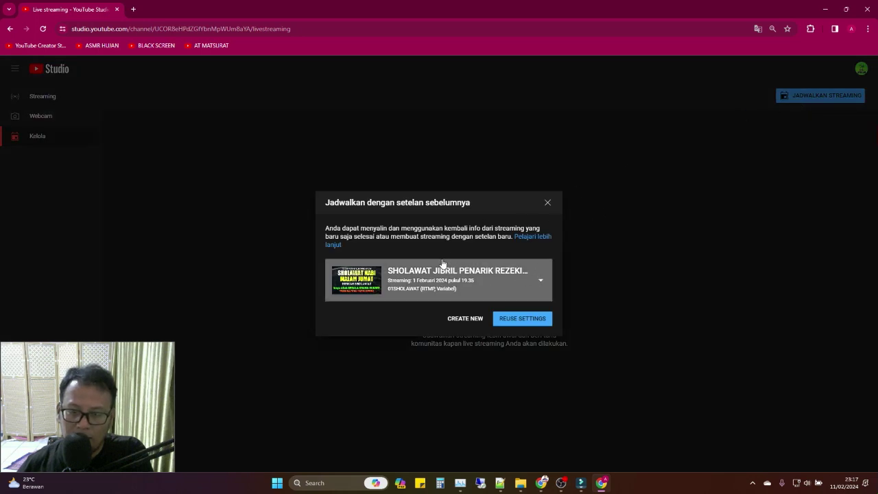
left_click(467, 318)
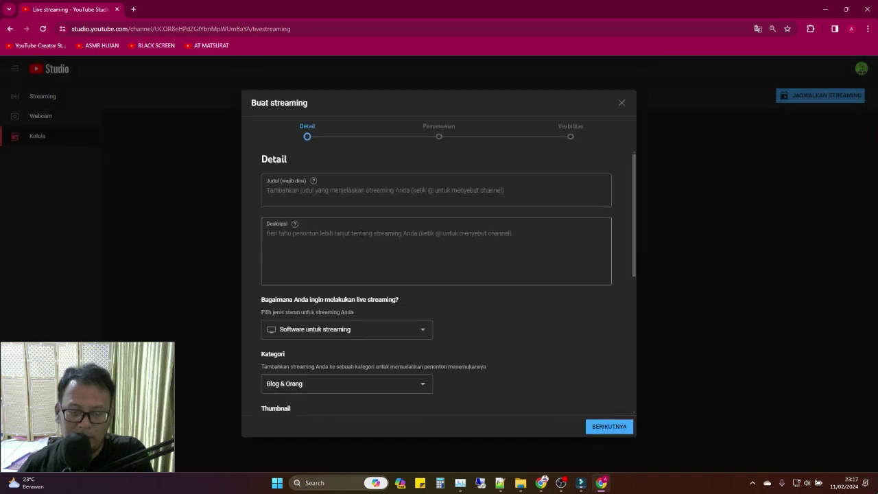
- Enter TES as both the stream's title and description, and proceed to the customization settings
left_click(352, 198)
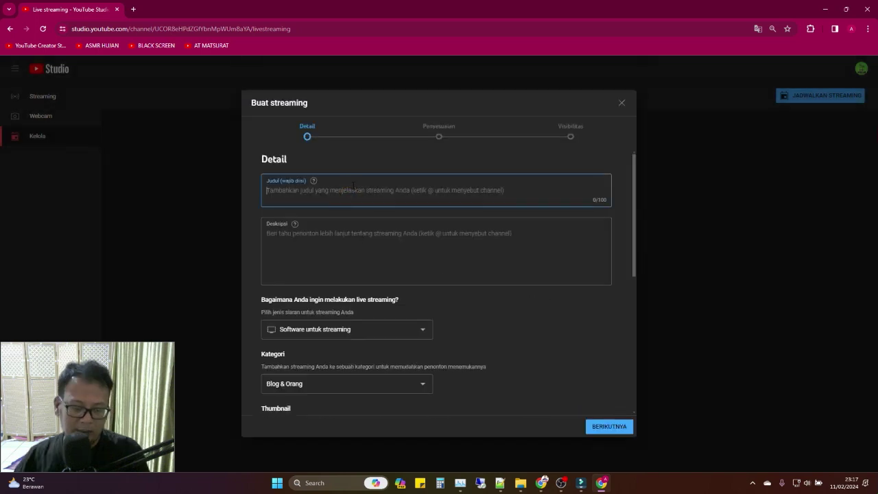
type("TES")
left_click(347, 233)
type("TES")
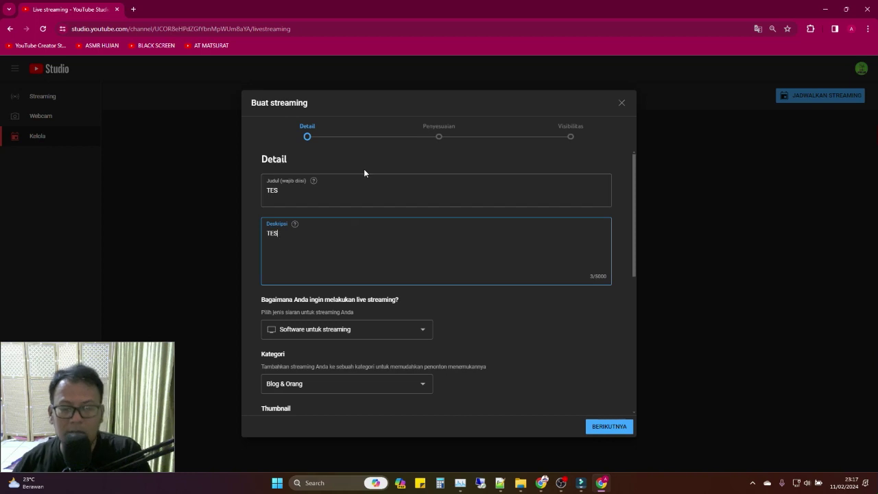
scroll(431, 319, "down", 5)
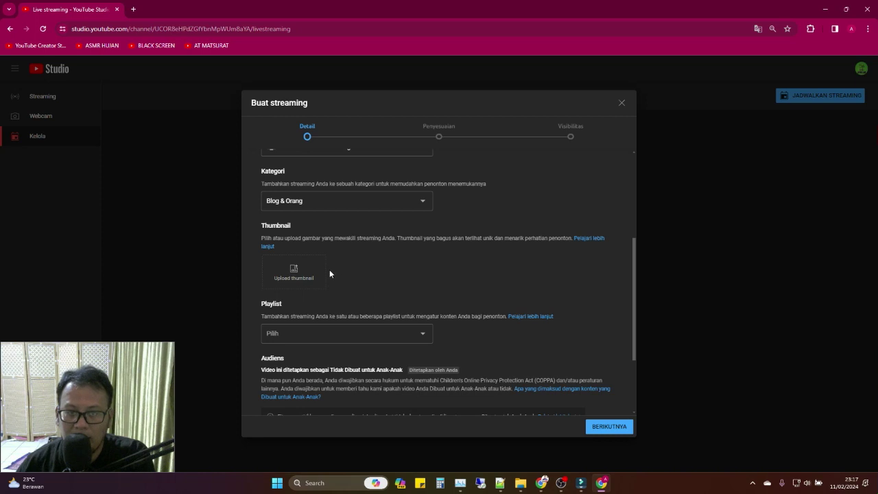
left_click(621, 427)
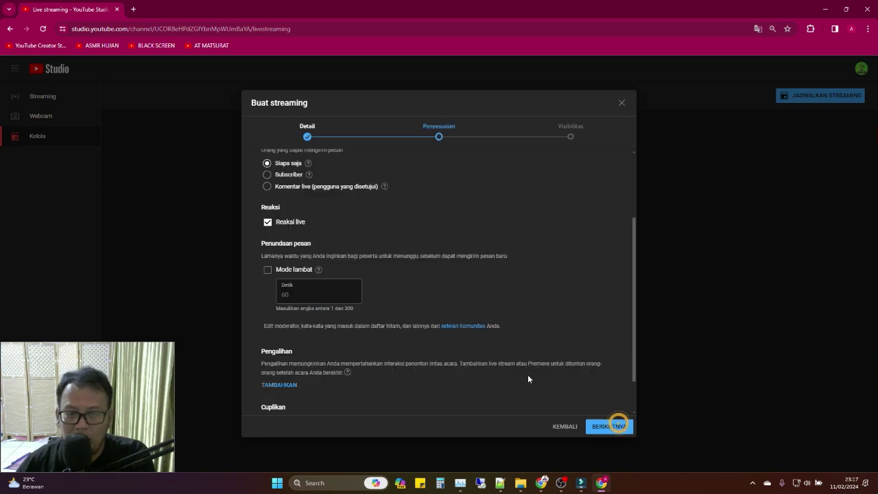
- Keep the default customization settings and finish creating the stream as public, scheduled for 11 Feb 2024 at 23.20
scroll(569, 388, "down", 1)
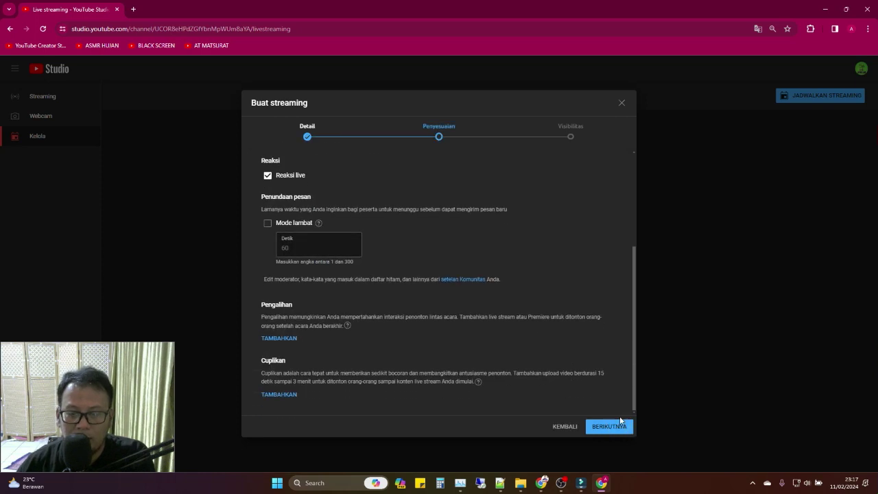
scroll(576, 408, "up", 3)
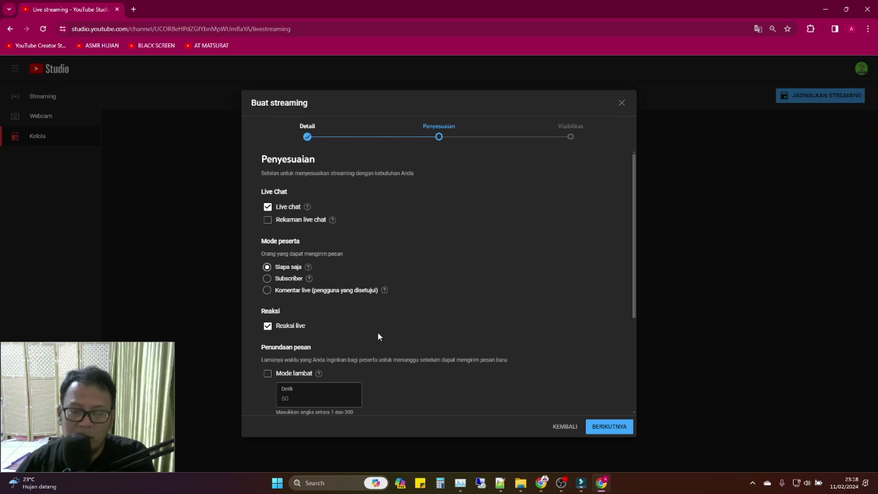
left_click(617, 426)
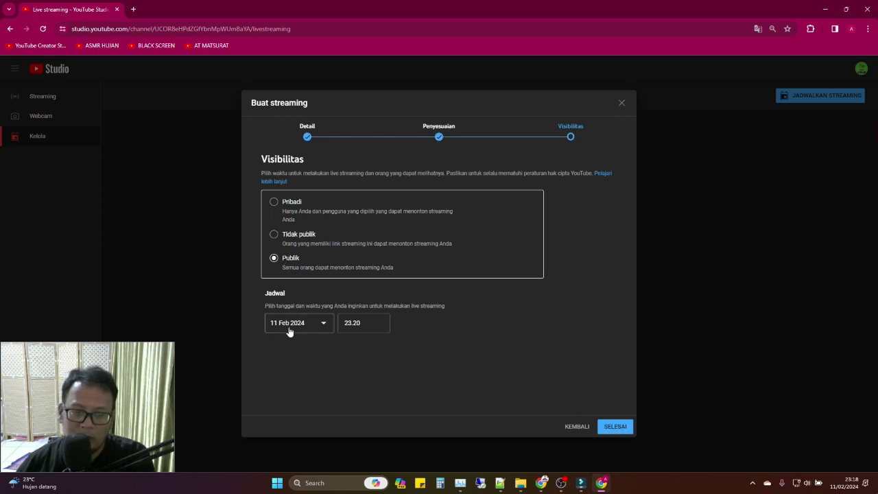
left_click(628, 426)
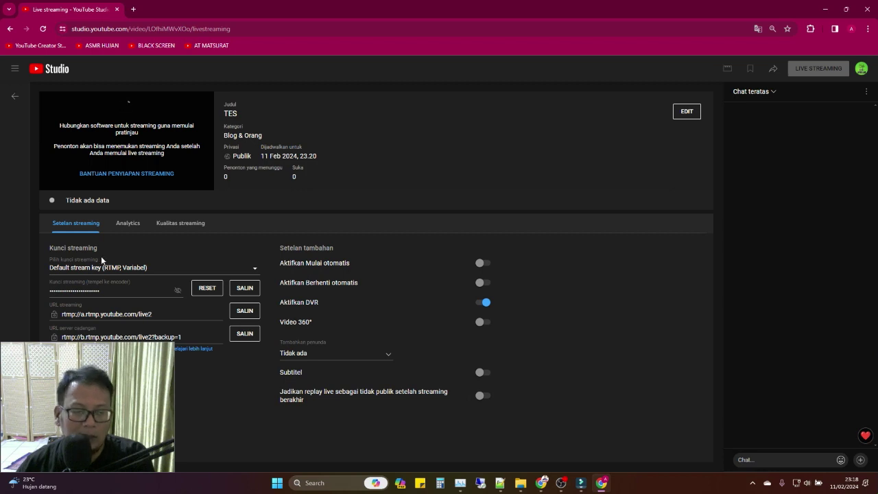
- Copy the stream key from YouTube Studio, switch to OBS, paste it into the Stream Key field, and save the settings
left_click(244, 287)
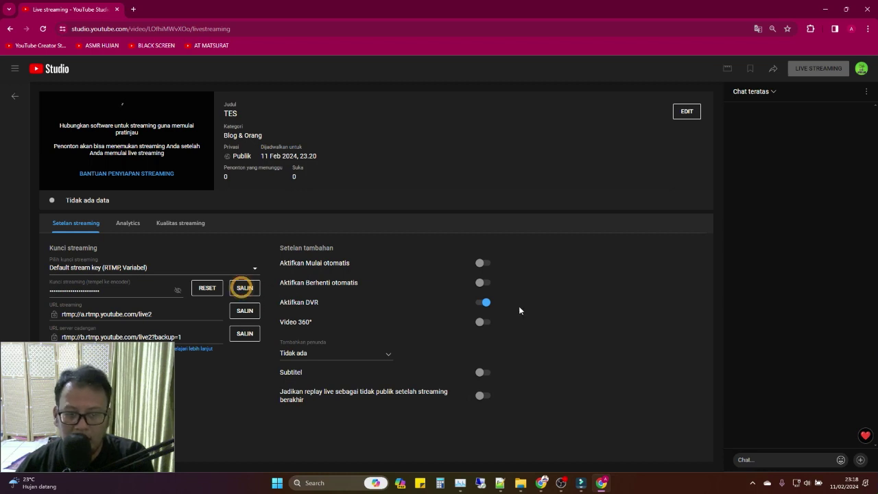
mouse_move(562, 483)
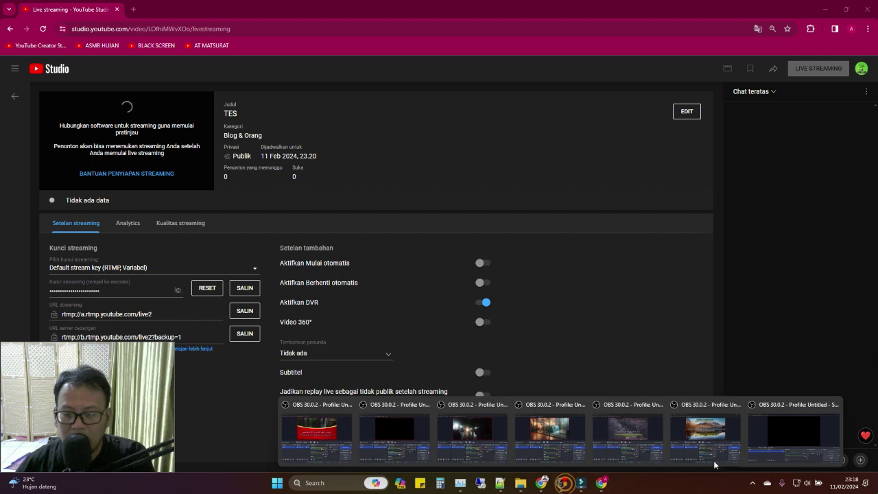
left_click(797, 443)
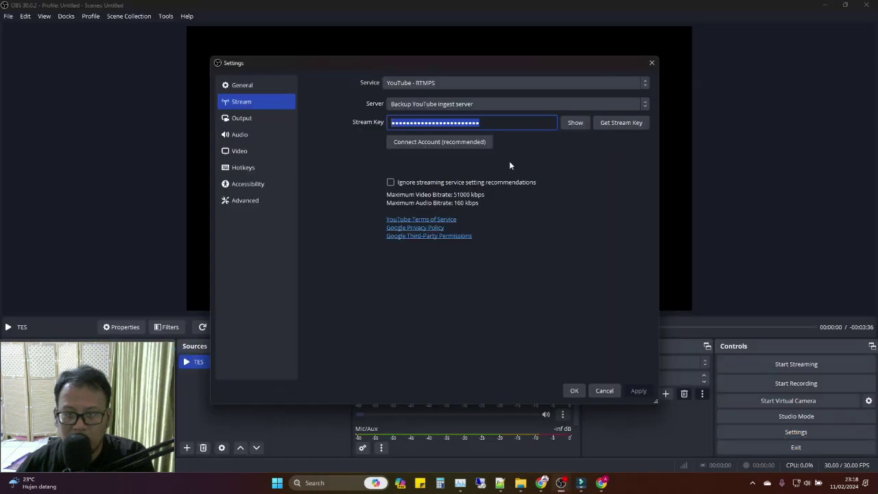
key("ctrl+v")
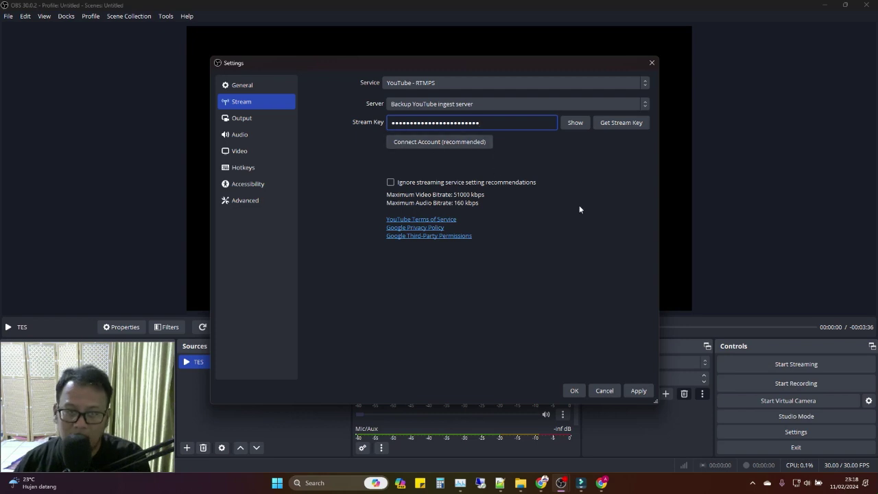
left_click(638, 391)
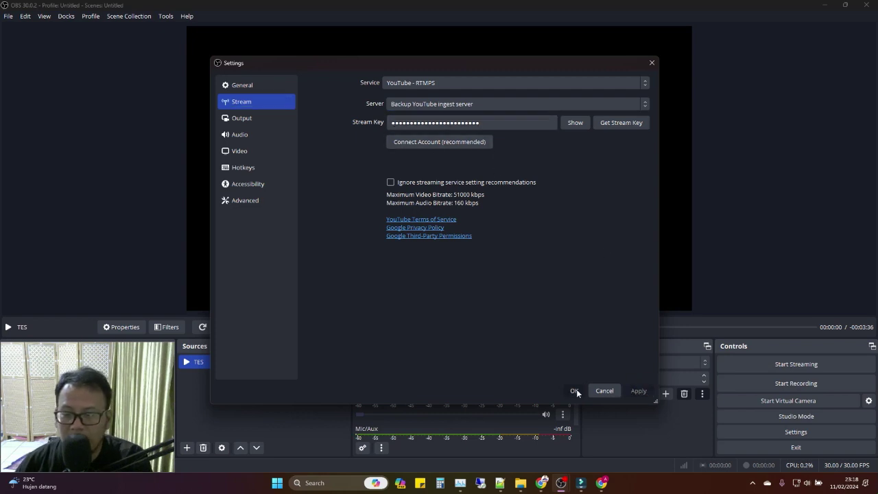
left_click(574, 391)
- Start streaming and restart playback of the TES video source
left_click(778, 369)
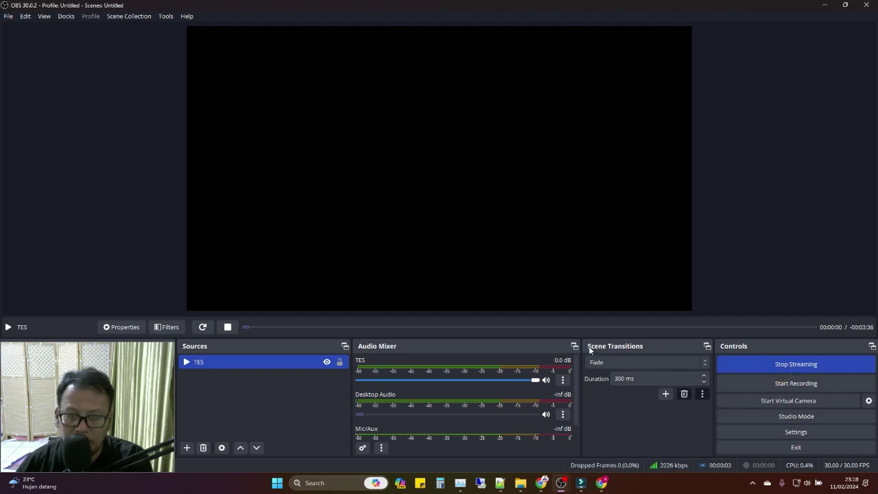
left_click(203, 327)
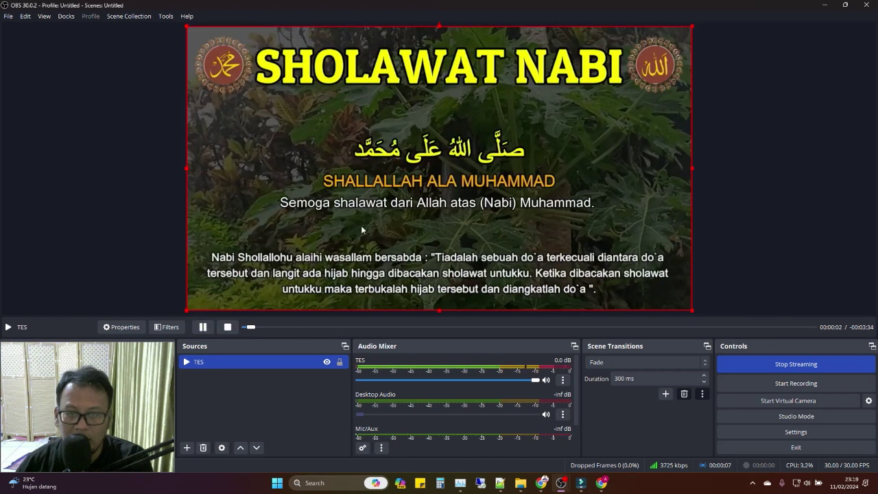
- Switch to YouTube Studio to check the incoming stream, and bring the OBS window back in front of it
left_click(602, 484)
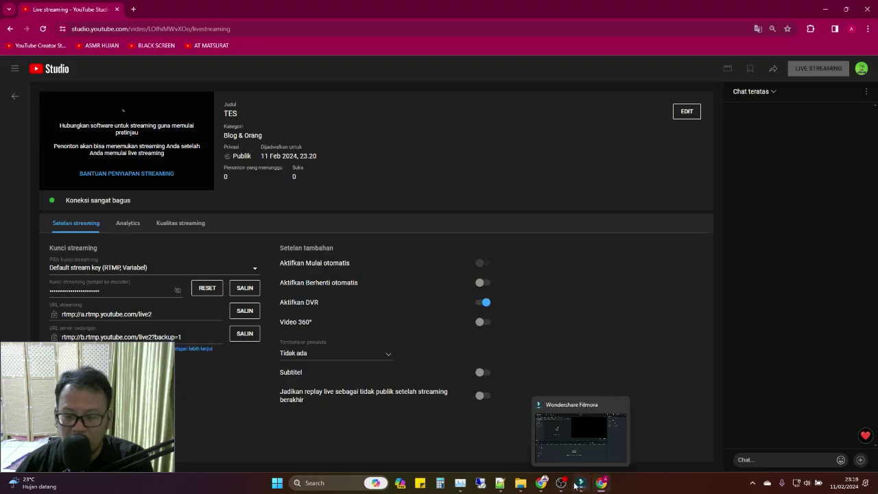
mouse_move(561, 483)
left_click(768, 448)
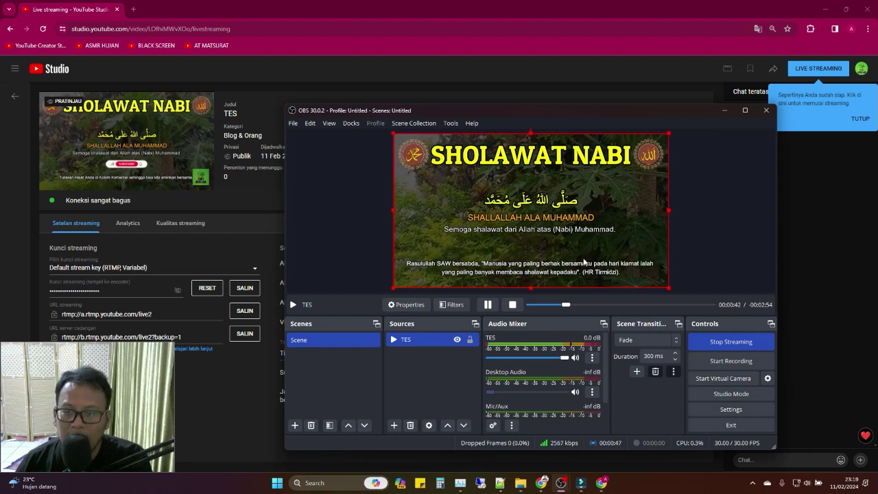
- Stop and restart playback of the TES video source, and take the scheduled stream live in YouTube Studio
left_click(513, 304)
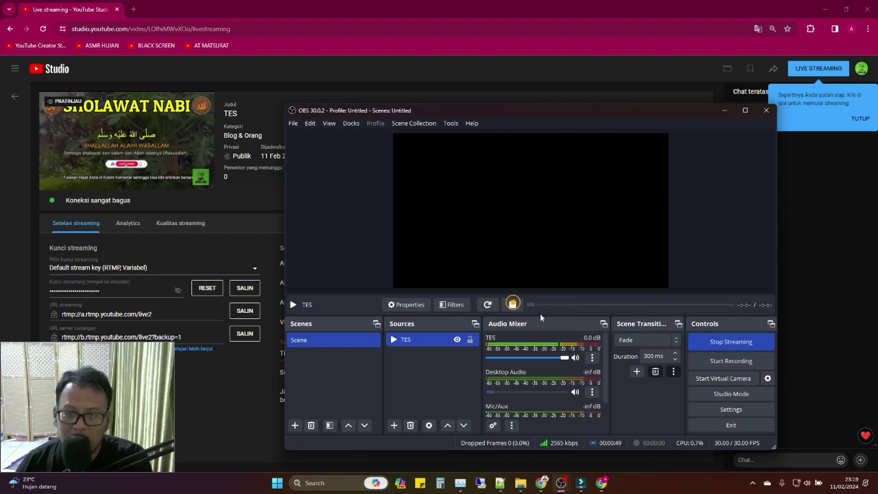
left_click(493, 305)
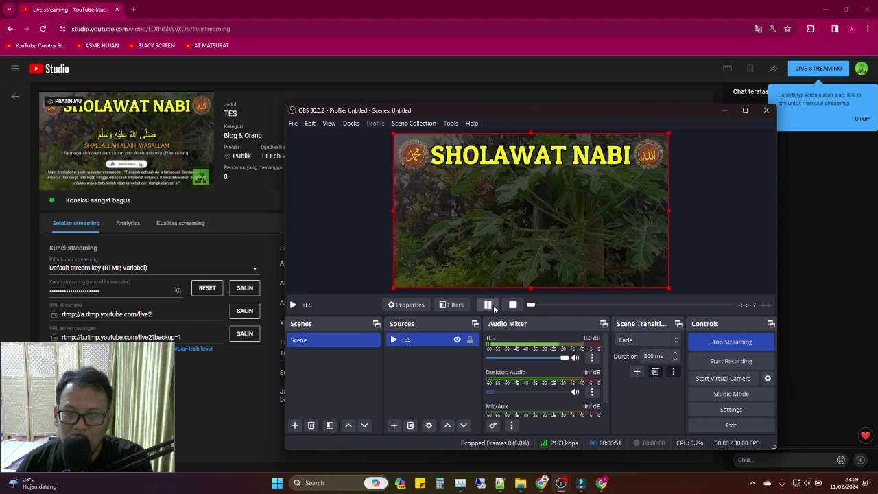
left_click(828, 77)
left_click(828, 77)
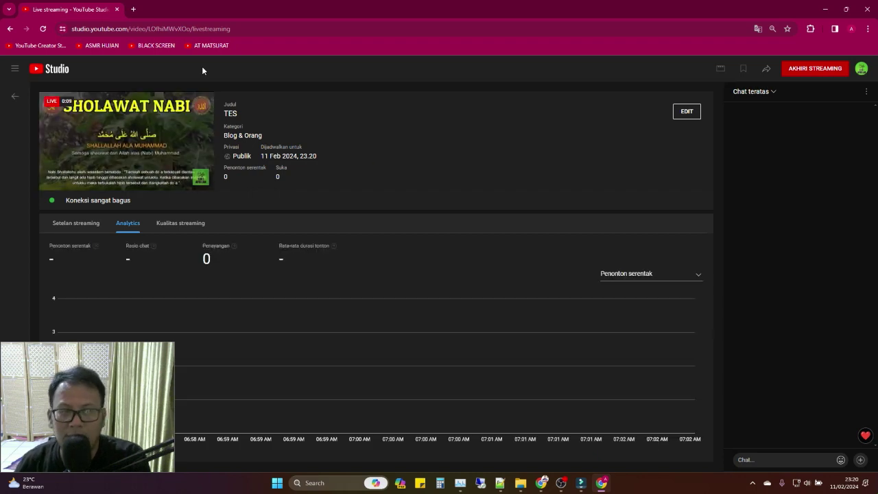
- Check the live preview in YouTube Studio, compare it with the OBS window playing the TES source, and return to YouTube Studio
mouse_move(69, 101)
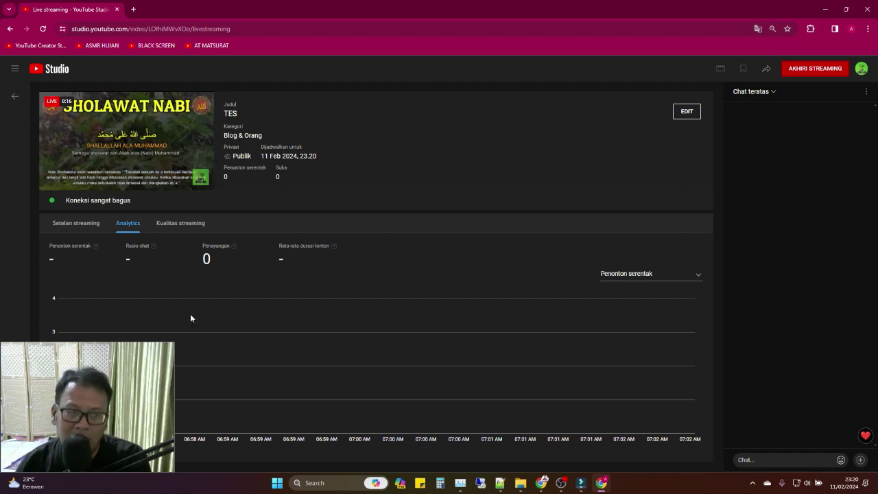
mouse_move(154, 147)
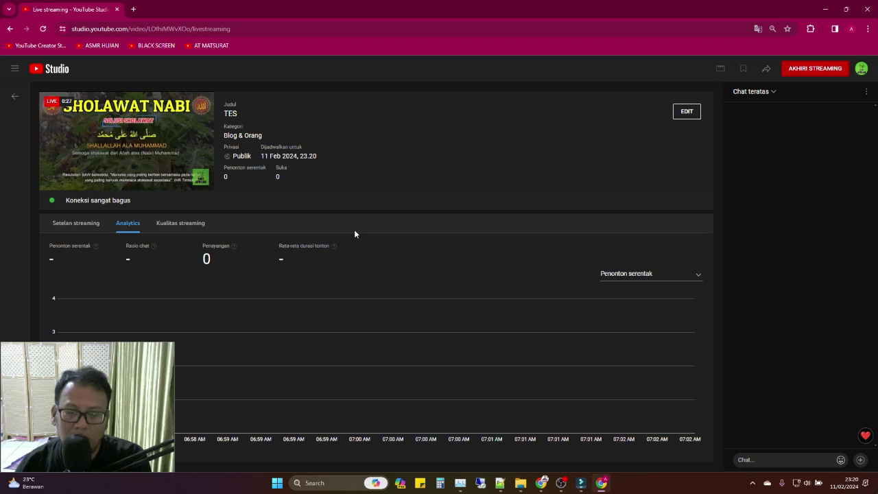
mouse_move(562, 483)
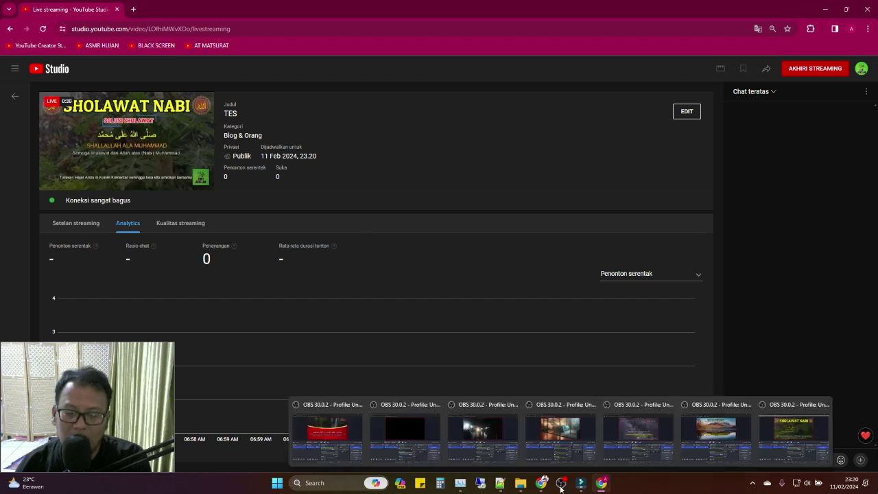
left_click(795, 426)
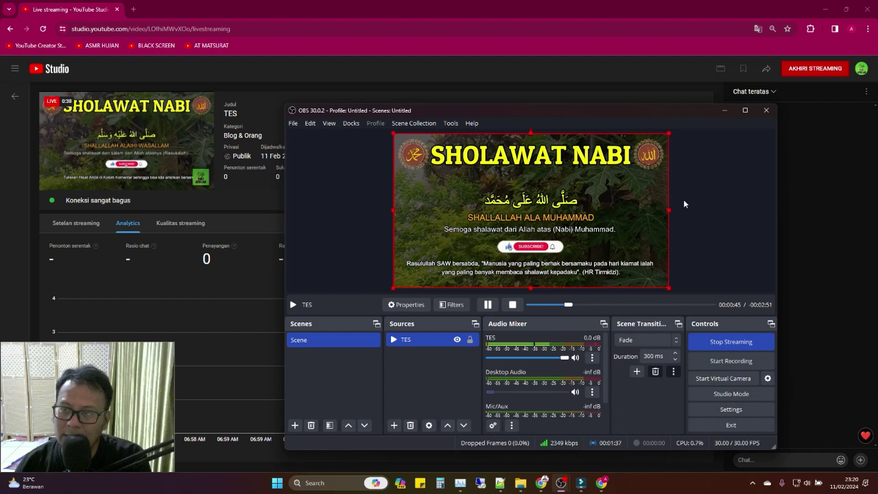
left_click(837, 131)
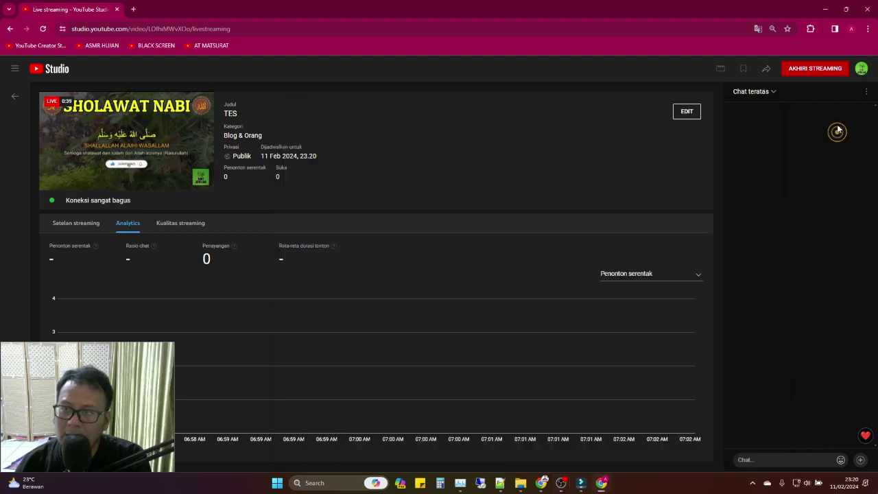
- End the TES live stream in YouTube Studio and dismiss the stream summary
left_click(810, 74)
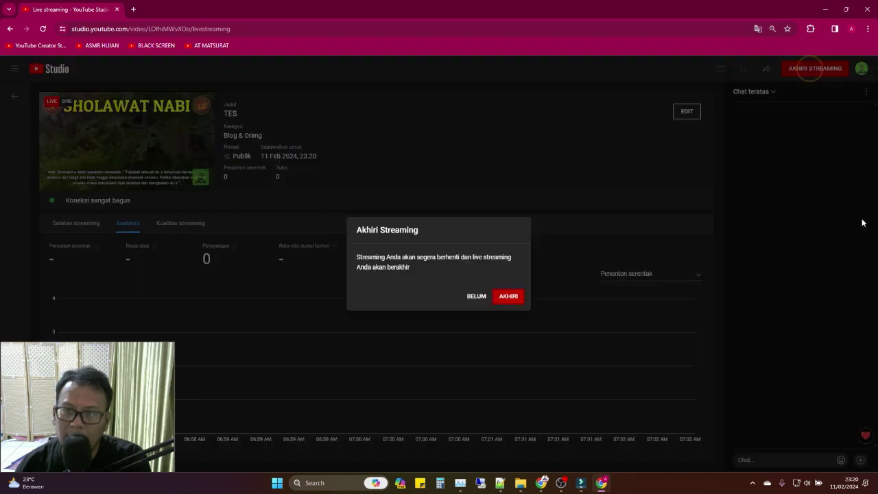
left_click(512, 297)
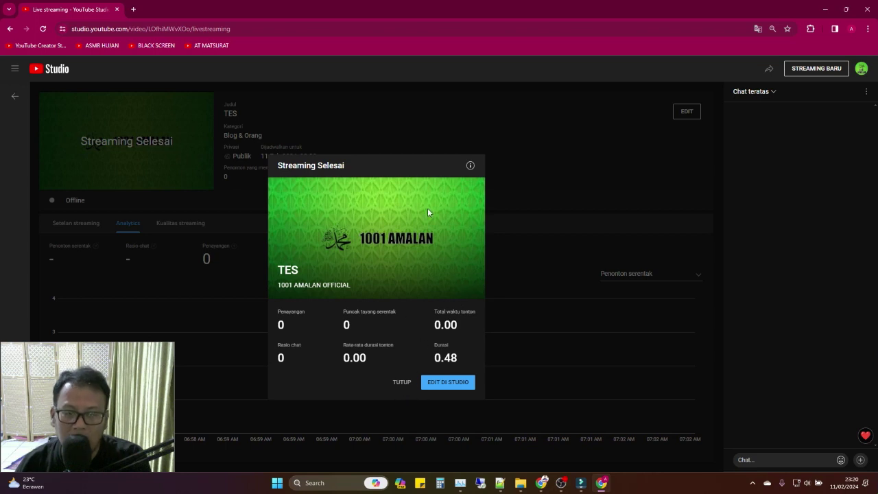
left_click(403, 389)
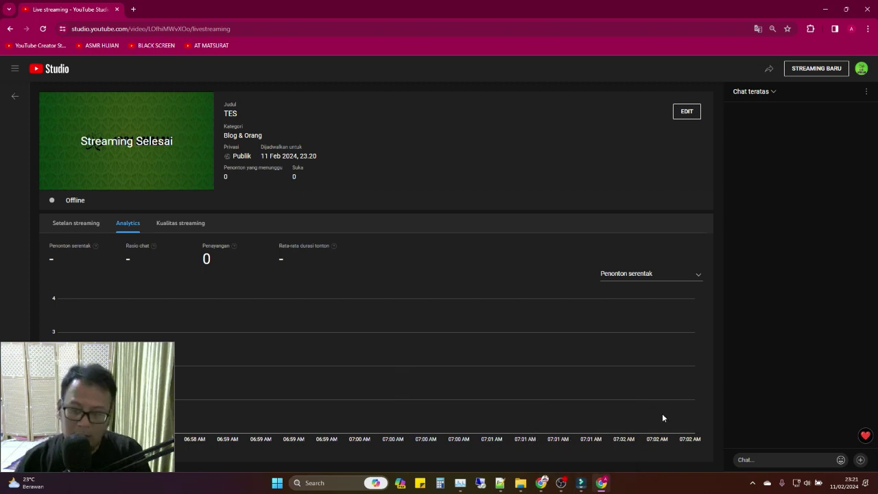
- Switch to OBS, stop the streaming output, and close the OBS window
key("alt+Tab")
left_click(711, 343)
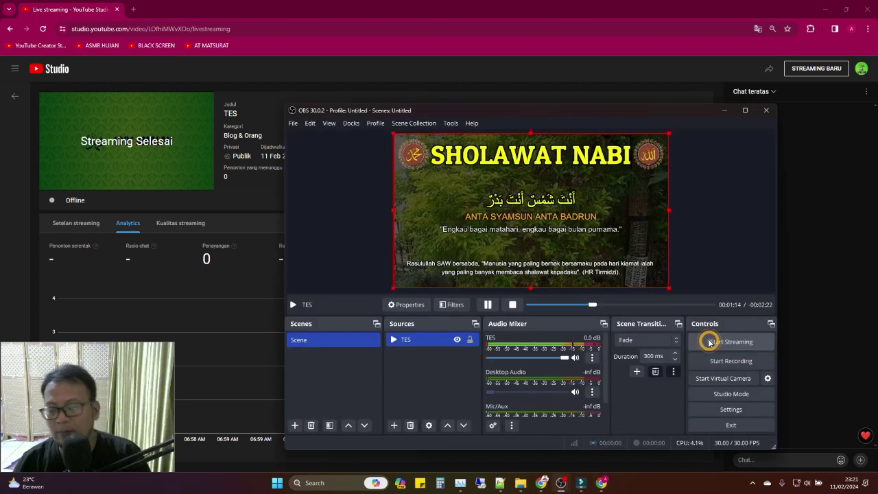
left_click(770, 110)
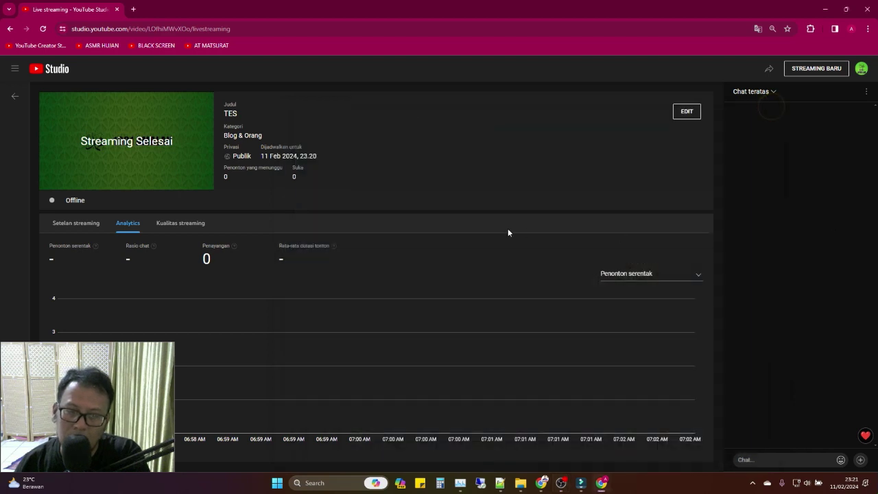